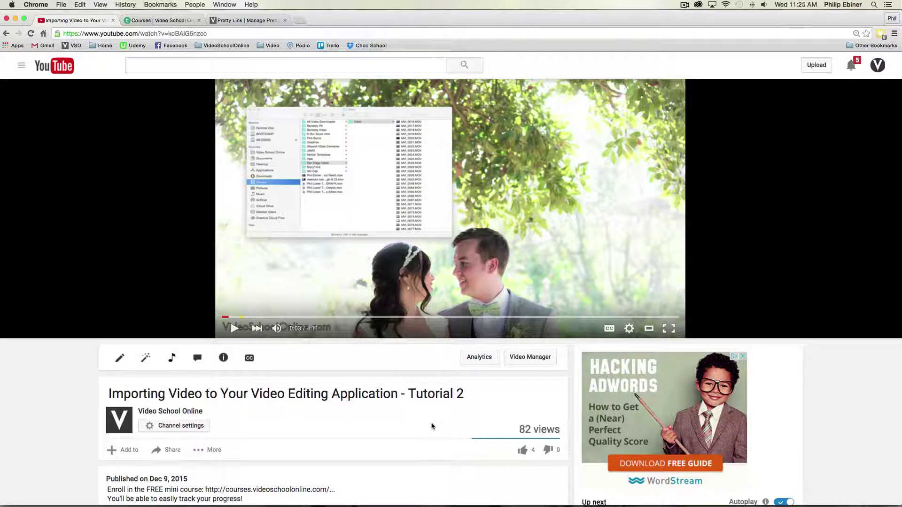
# Open the video's card editor and pause the preview near 0:09.
pyautogui.scroll(-3, 340, 353)
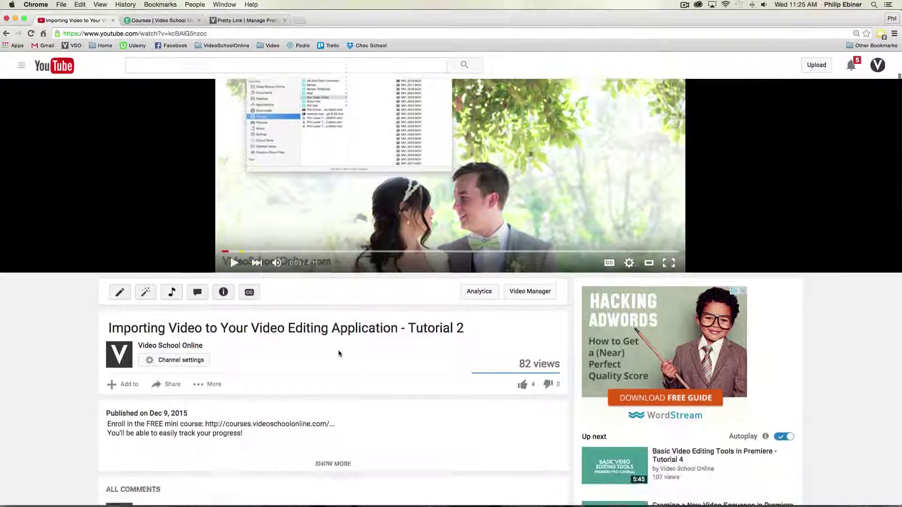
pyautogui.scroll(-3, 340, 354)
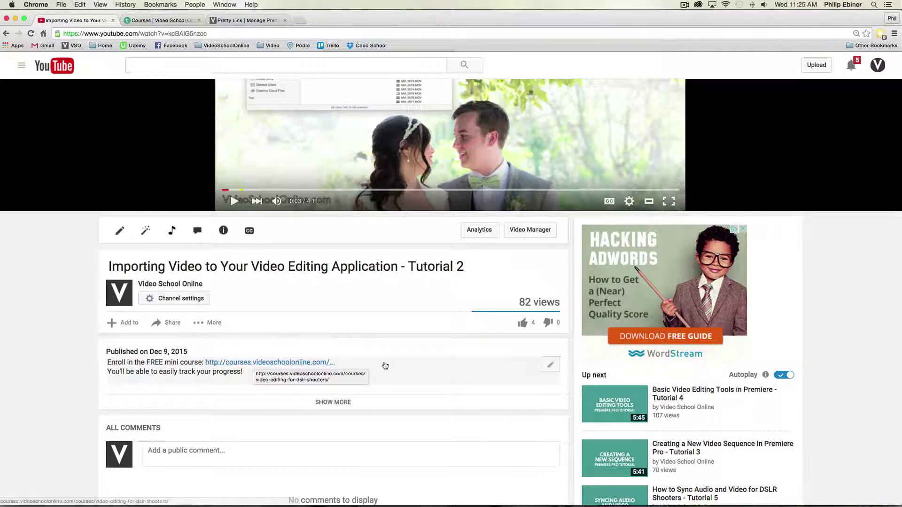
pyautogui.scroll(4, 384, 365)
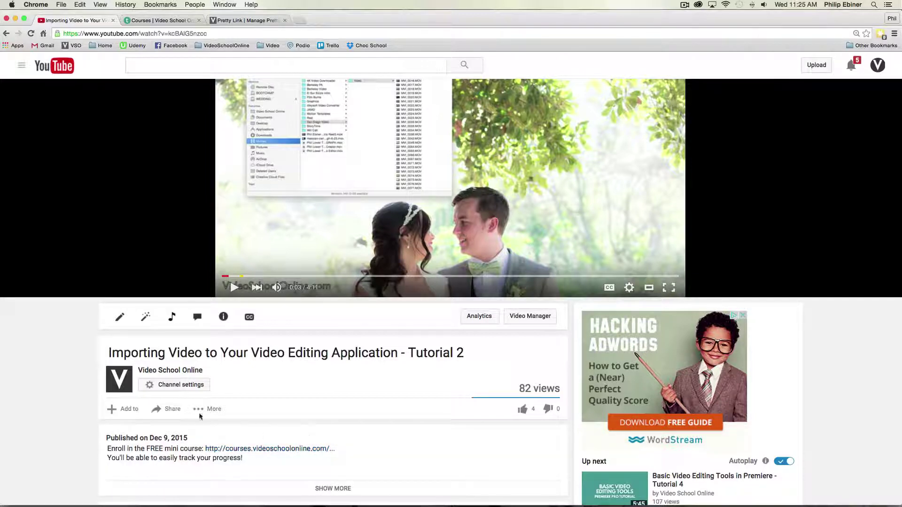
pyautogui.scroll(1, 277, 399)
pyautogui.scroll(2, 277, 399)
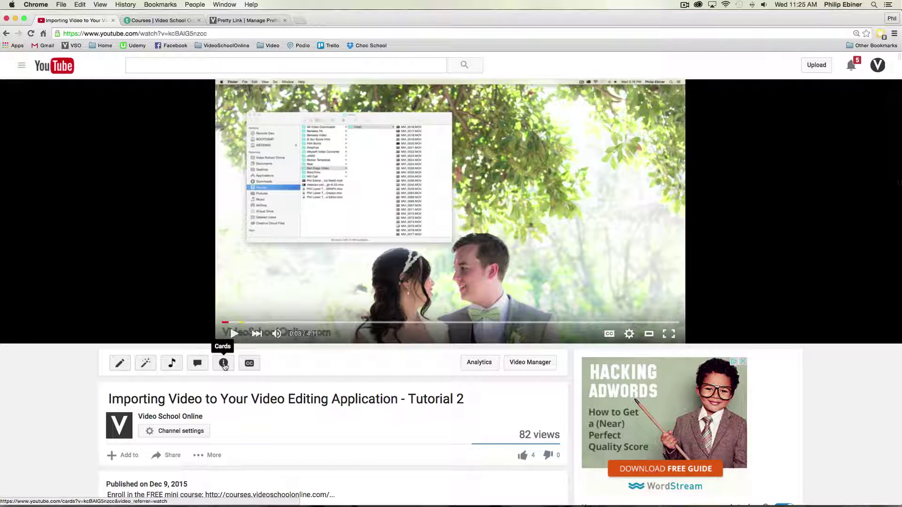
pyautogui.click(223, 363)
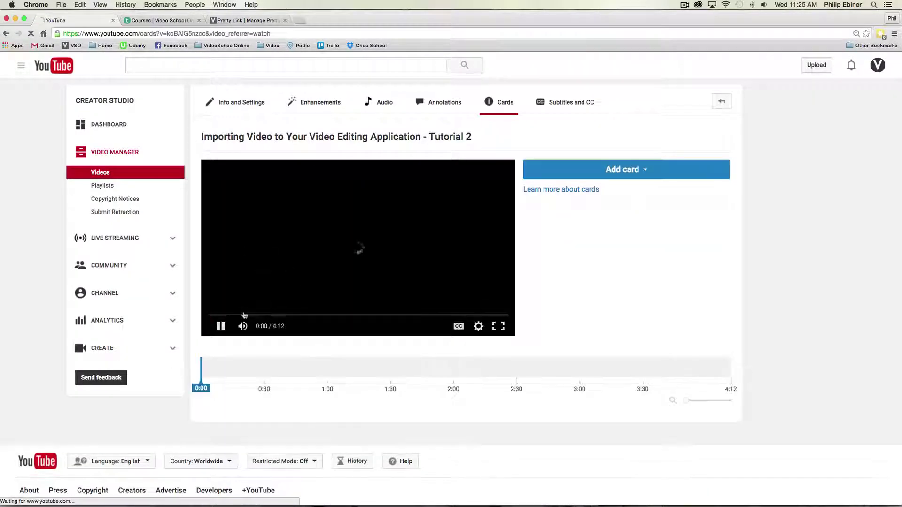
pyautogui.moveTo(219, 315); pyautogui.dragTo(217, 316)
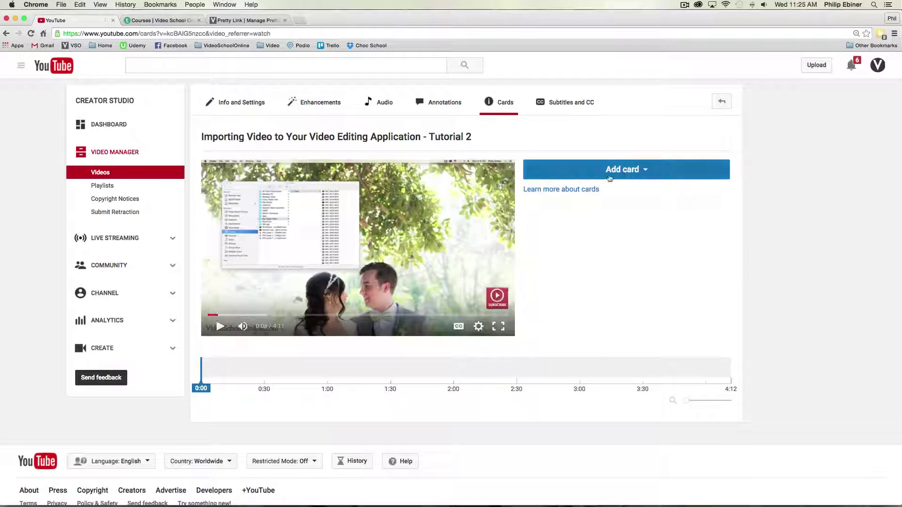
pyautogui.click(609, 178)
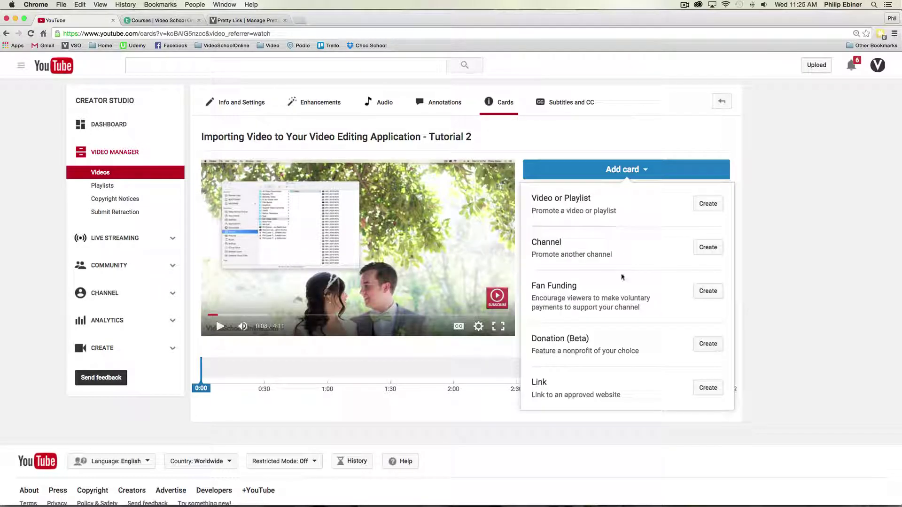
pyautogui.click(706, 386)
pyautogui.click(313, 184)
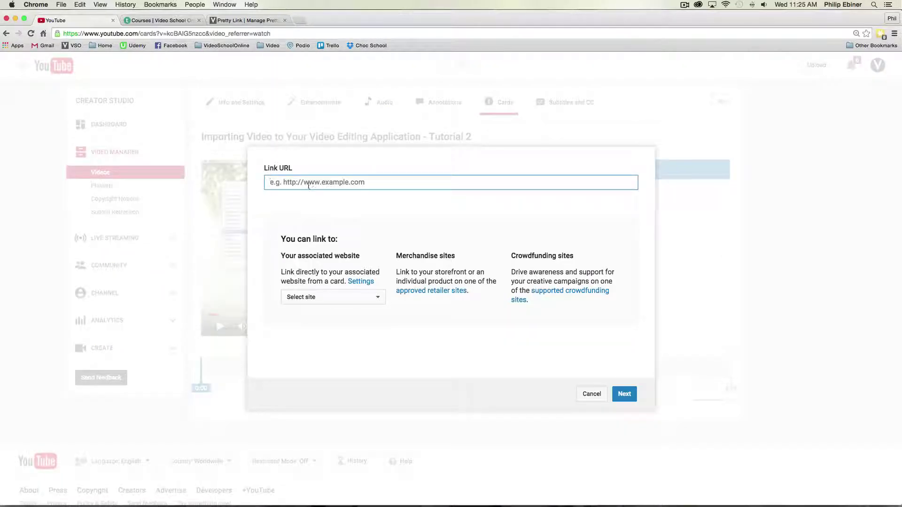
pyautogui.write('http://www.videoschoolonline.com/dslrediting')
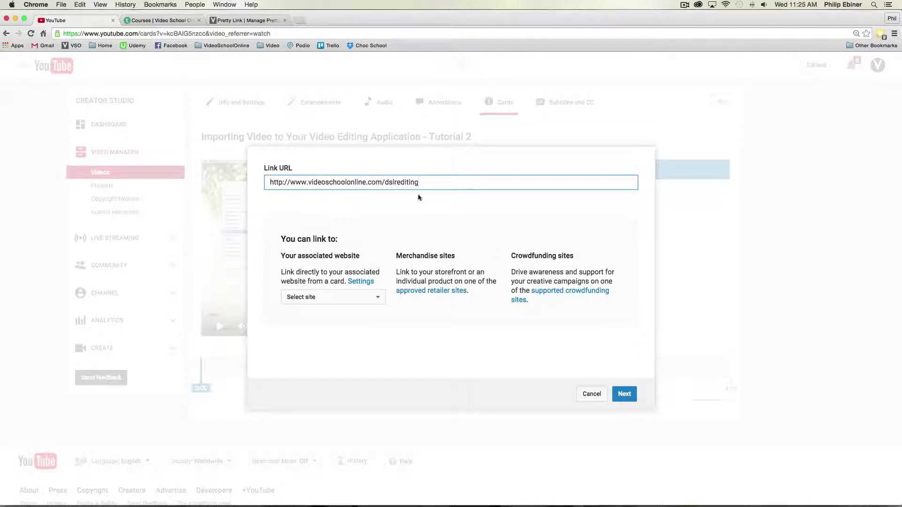
pyautogui.click(631, 396)
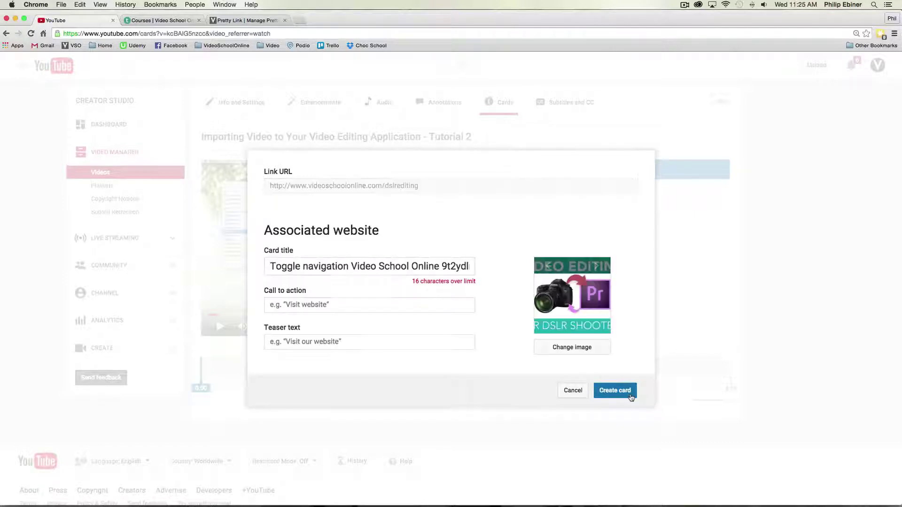
# Change the card title to 'Free Video Editing Course for DSLR Shooters'.
pyautogui.click(444, 268)
pyautogui.press('super+a')
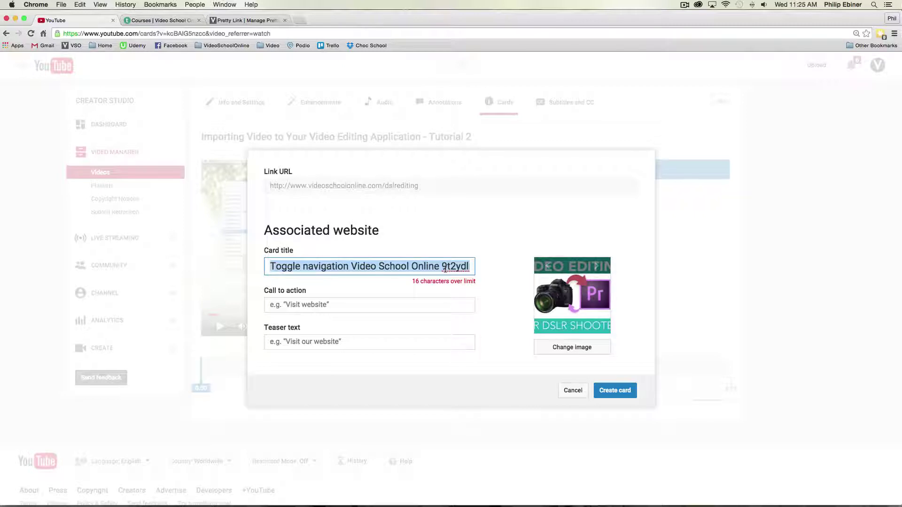
pyautogui.write('Free')
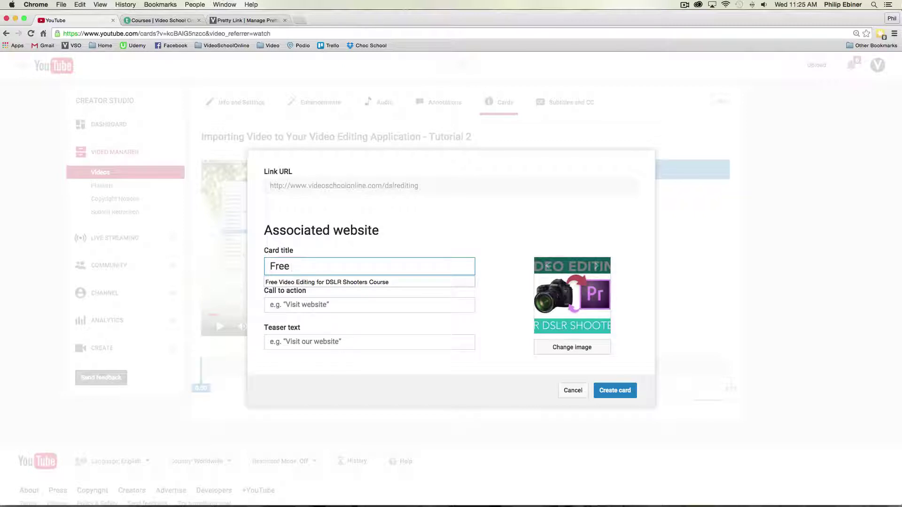
pyautogui.press('Down')
pyautogui.press('Return')
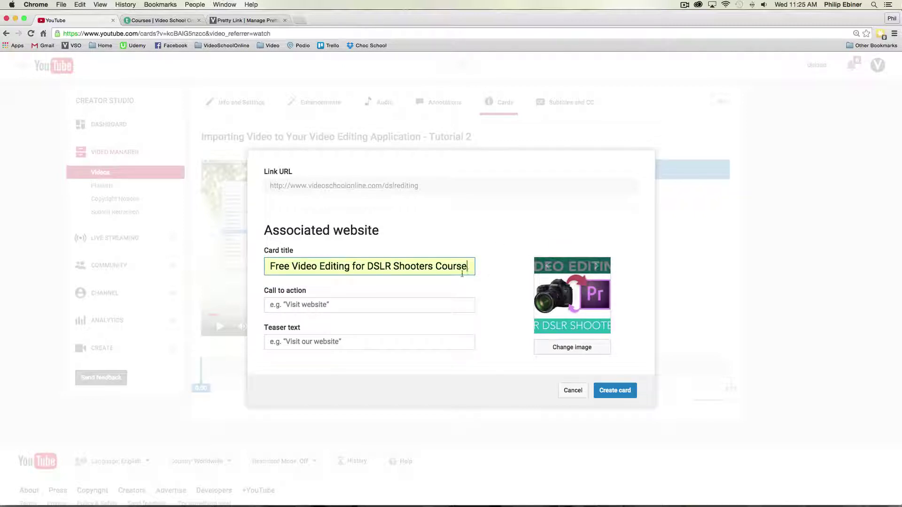
pyautogui.click(352, 265)
pyautogui.write('Course')
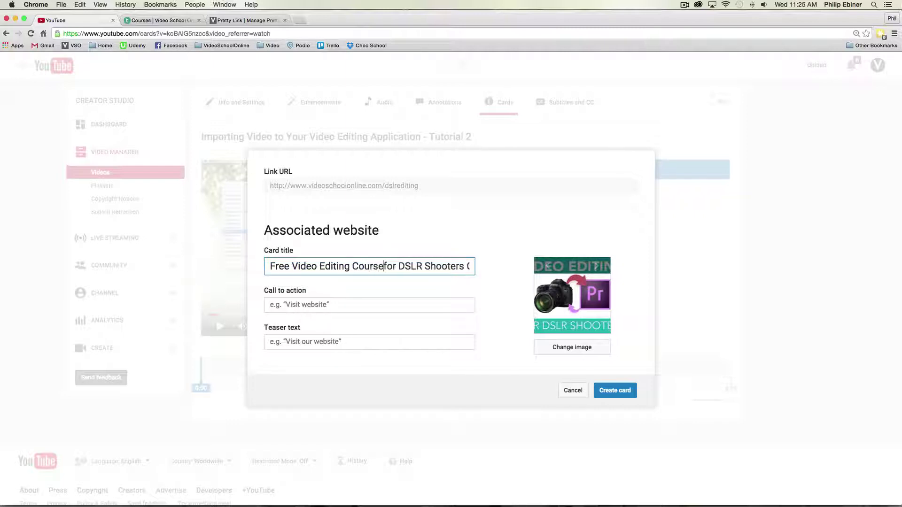
pyautogui.moveTo(467, 266); pyautogui.dragTo(538, 275)
pyautogui.press('BackSpace')
# Enter call to action 'Enroll Now' and teaser 'Enroll in Free Mini-Course', then create the card.
pyautogui.click(366, 305)
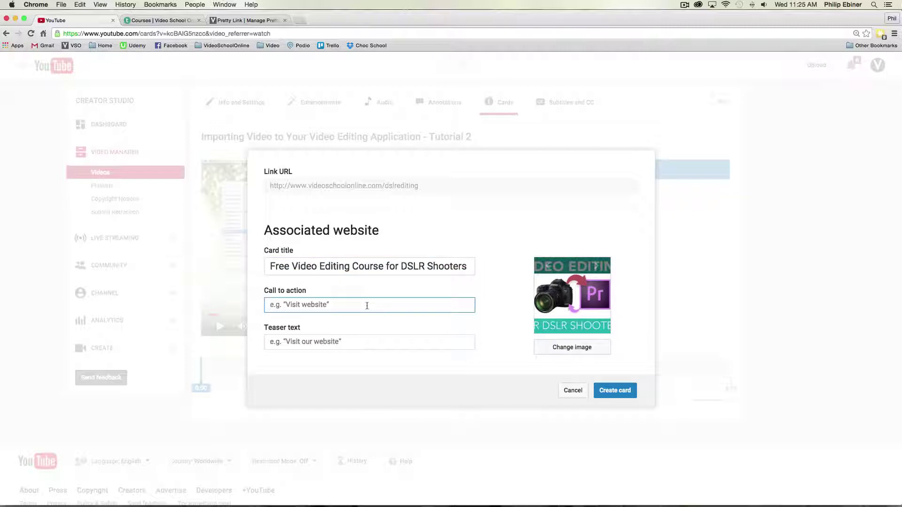
pyautogui.write('Enroll')
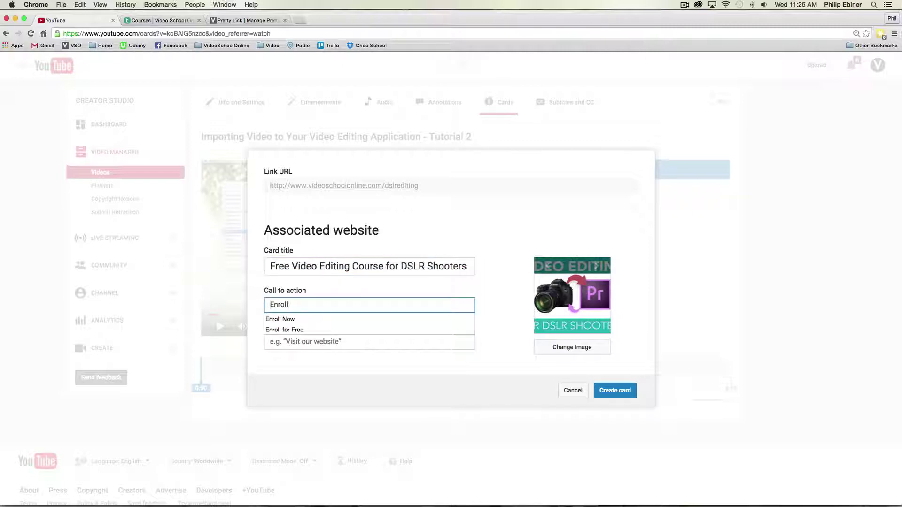
pyautogui.write(' Now')
pyautogui.click(364, 337)
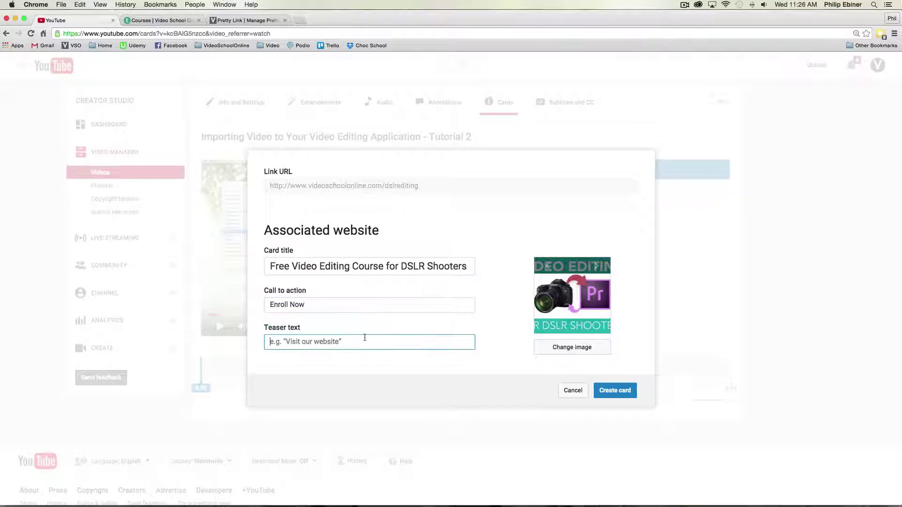
pyautogui.write('Enro')
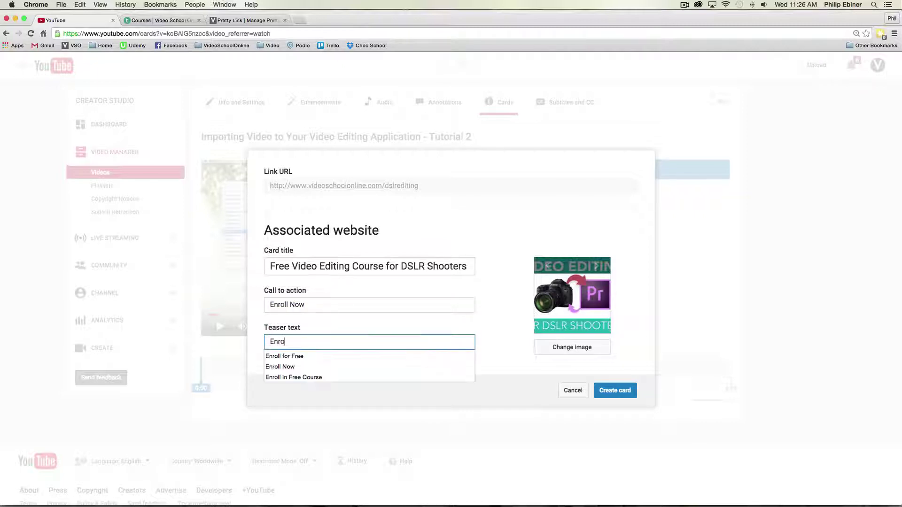
pyautogui.write('ll in Free Course')
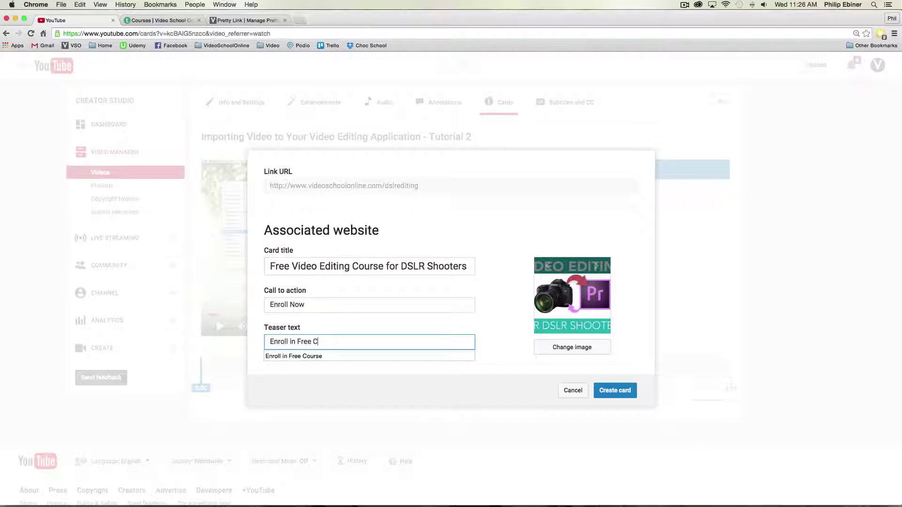
pyautogui.click(313, 342)
pyautogui.write('Mini-')
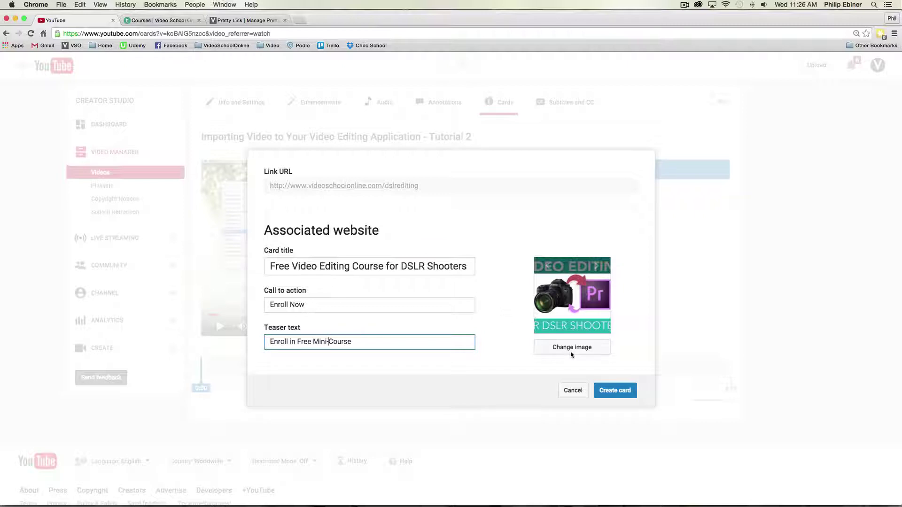
pyautogui.click(620, 392)
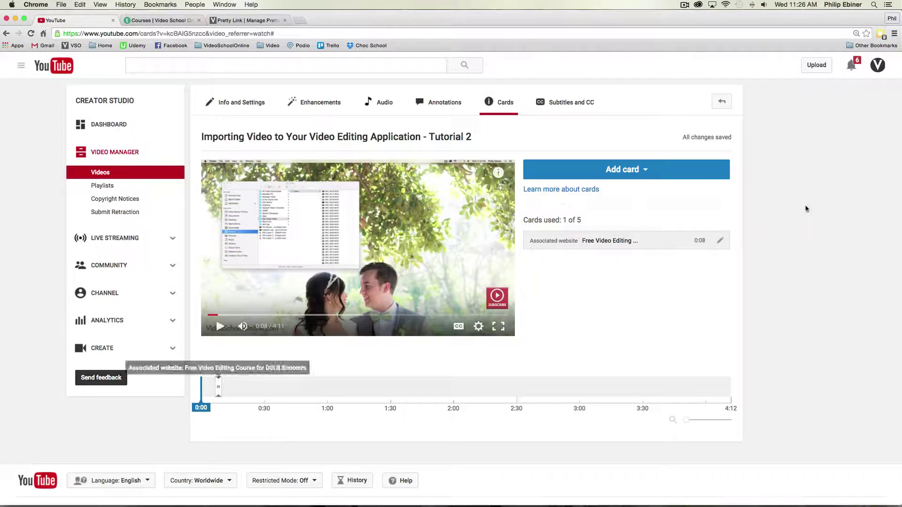
pyautogui.click(336, 137)
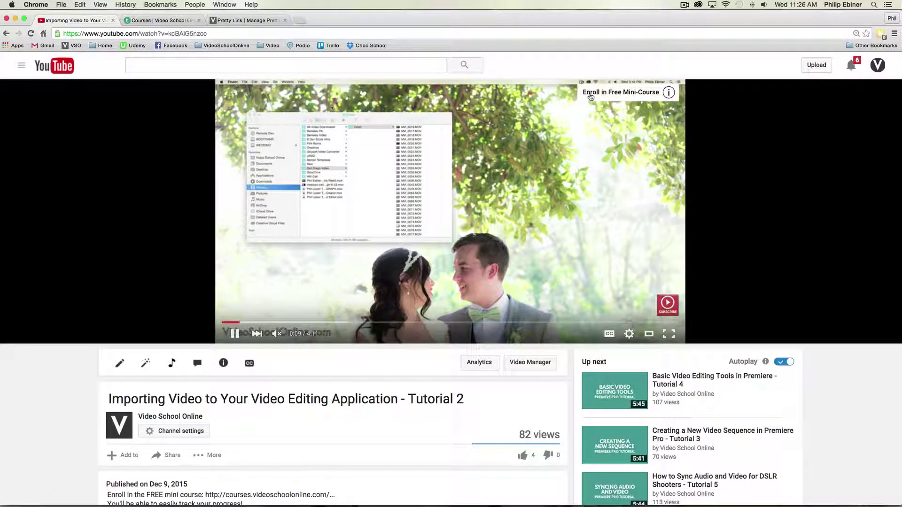
# Follow the new card from the video's teaser to open the course page.
pyautogui.click(601, 97)
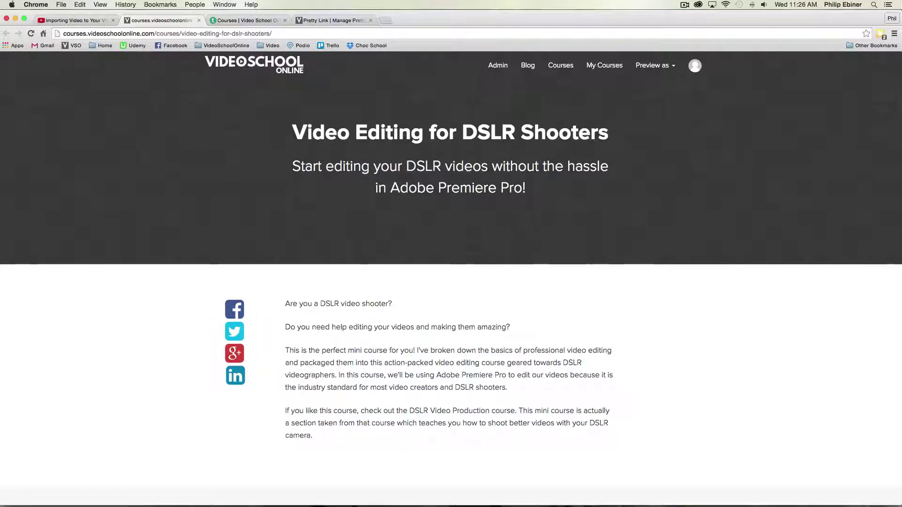
# Scroll through the course page and test the free enrollment button.
pyautogui.scroll(-5, 512, 71)
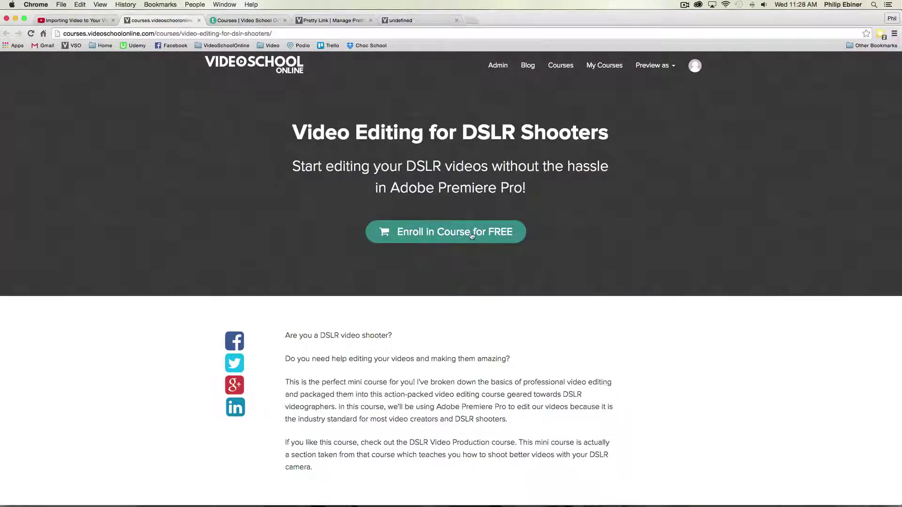
pyautogui.scroll(-15, 463, 277)
pyautogui.scroll(-5, 465, 277)
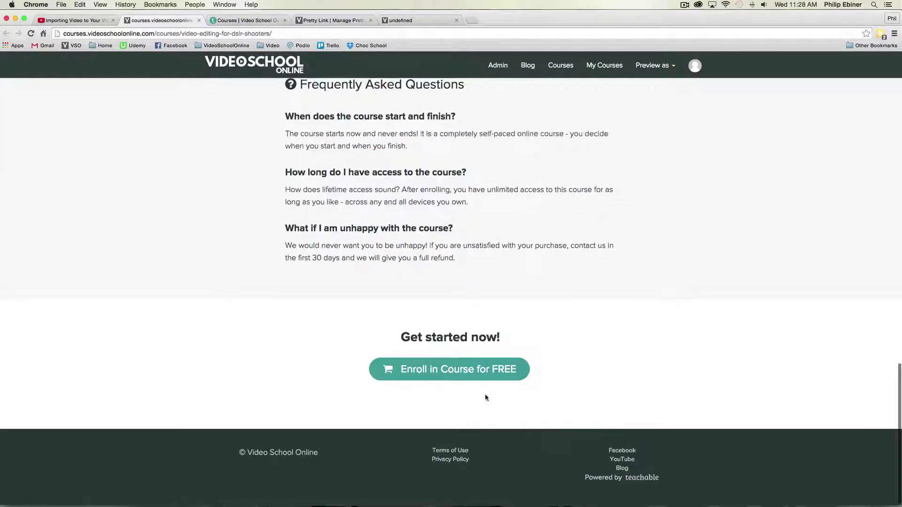
pyautogui.click(487, 382)
pyautogui.scroll(-1, 489, 374)
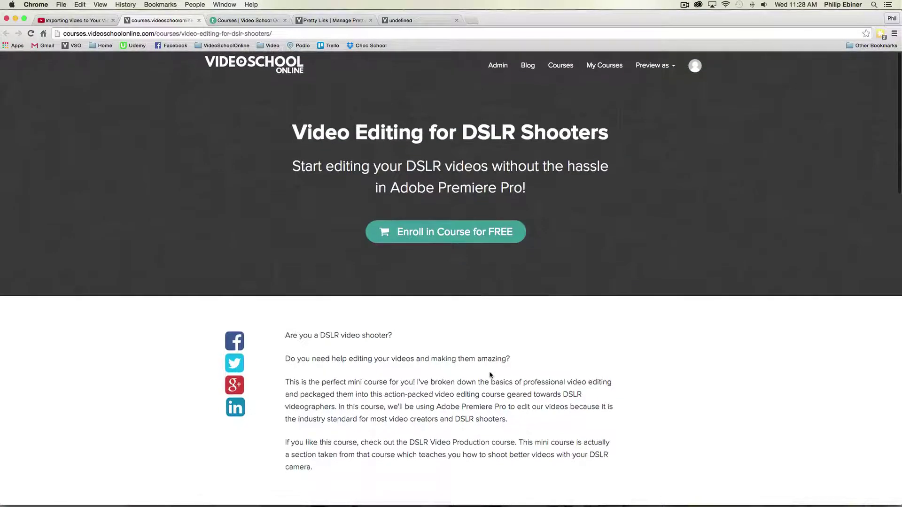
# Return to the YouTube tutorial and check its Free Video Editing Course card.
pyautogui.click(87, 24)
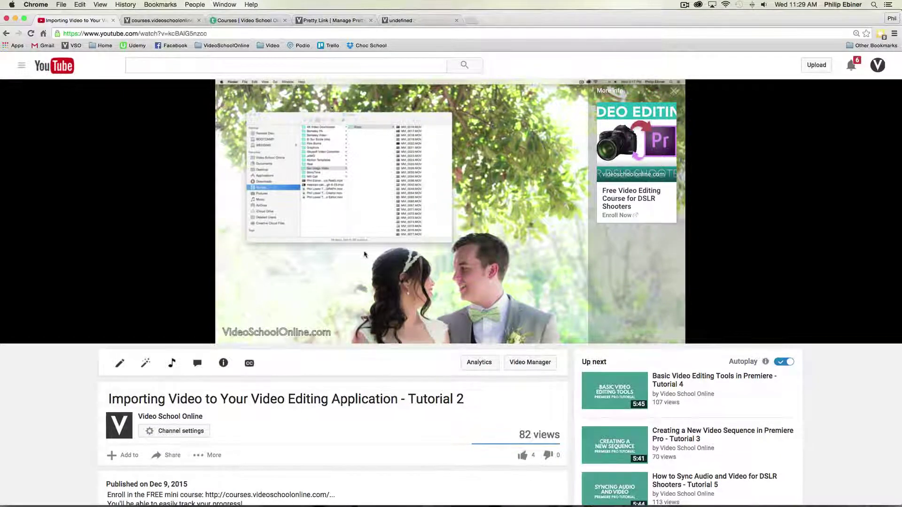
pyautogui.scroll(-5, 342, 393)
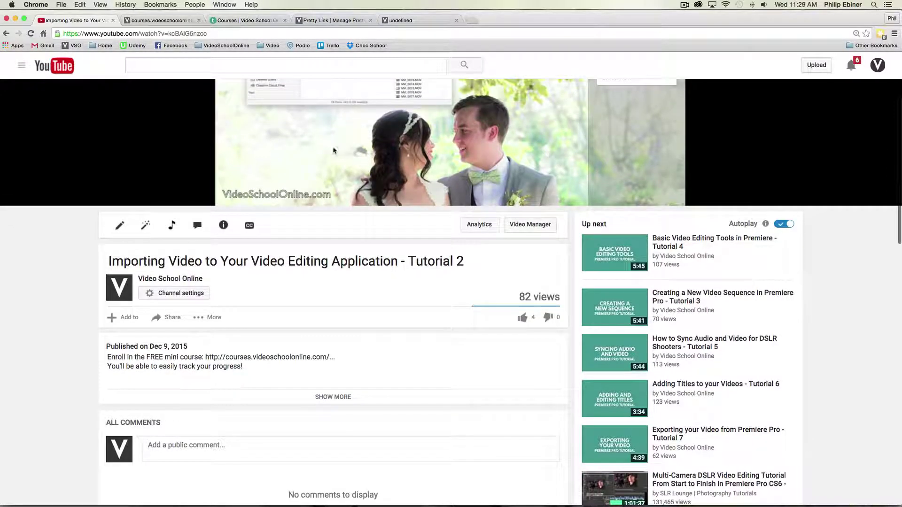
pyautogui.scroll(-4, 368, 301)
pyautogui.scroll(9, 368, 301)
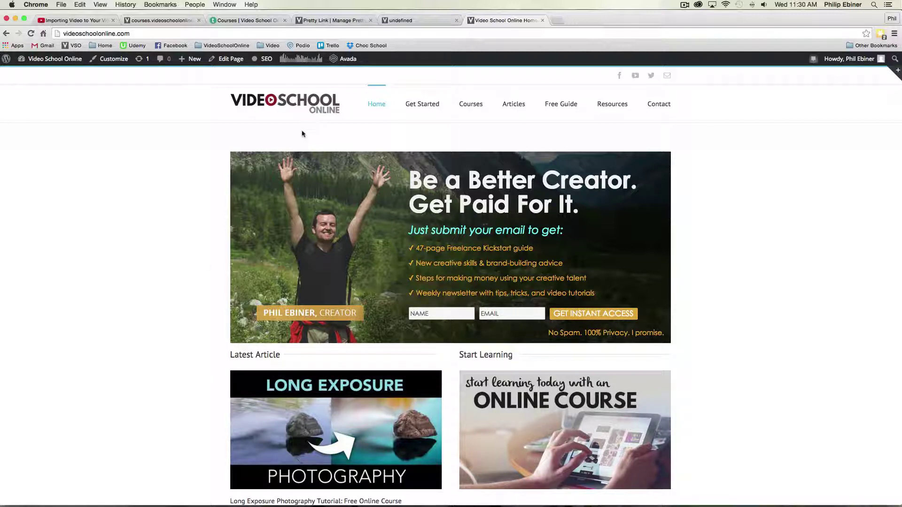
pyautogui.click(87, 22)
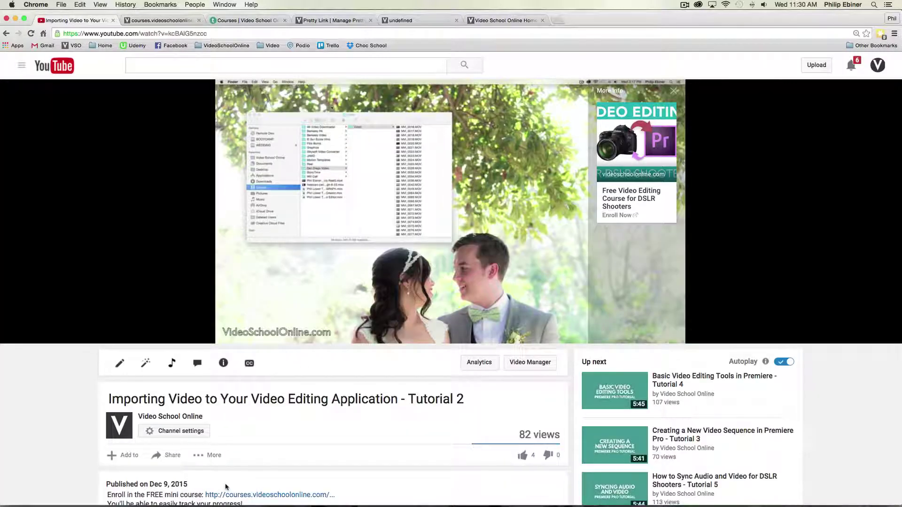